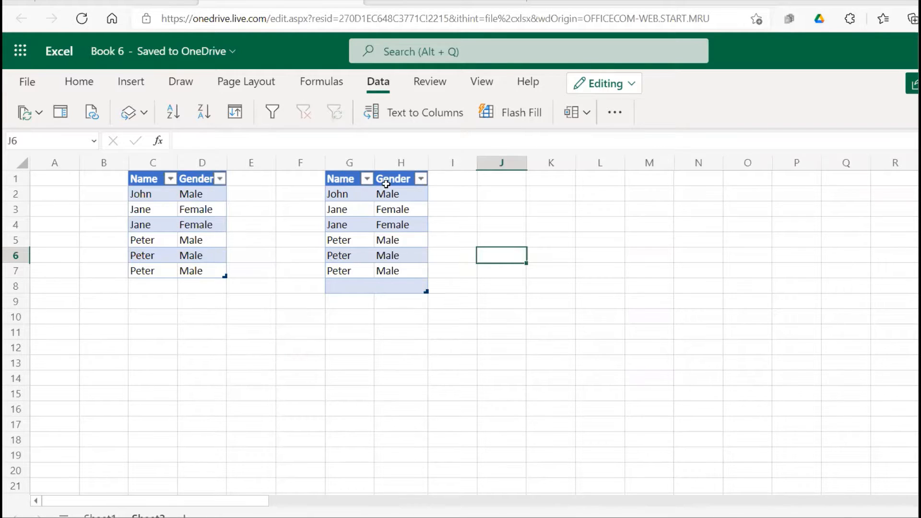
drag(341, 197, 412, 198)
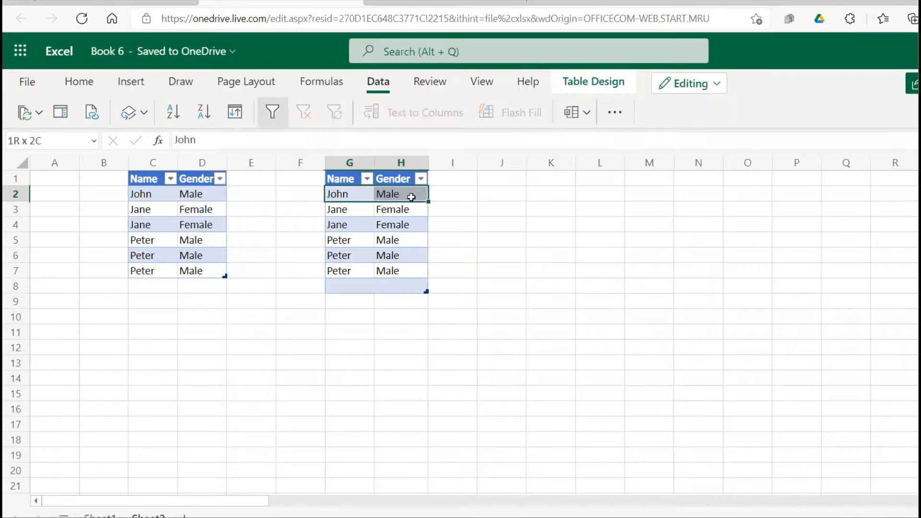
drag(359, 211, 402, 225)
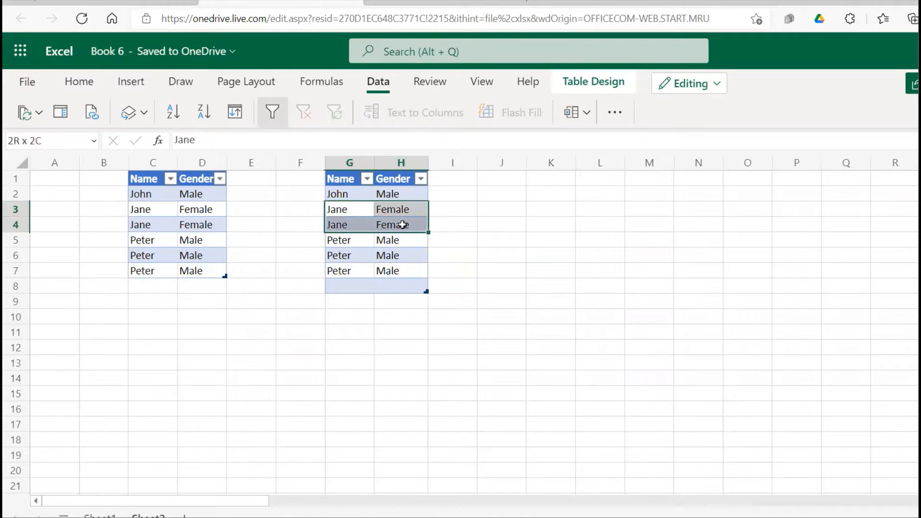
drag(353, 240, 408, 267)
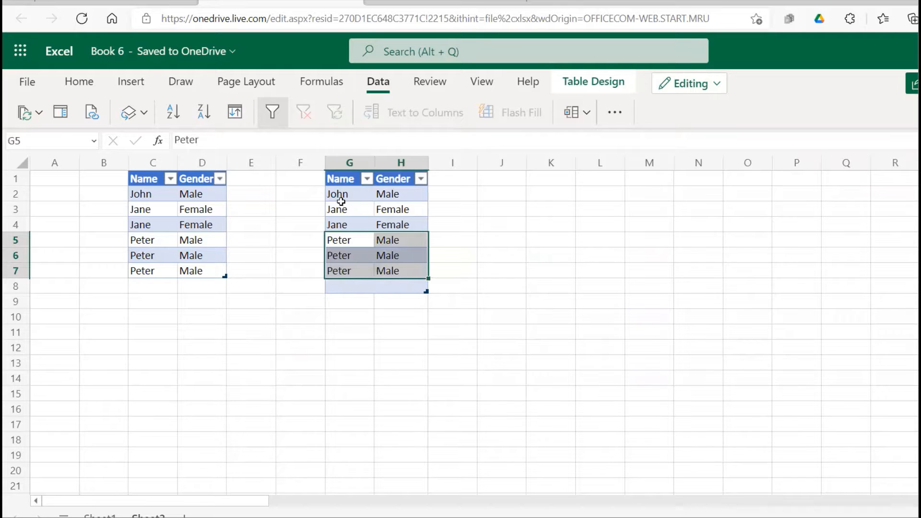
drag(341, 200, 456, 212)
click(364, 233)
Remove duplicates from the table in columns G:H, comparing both the Name and Gender columns, with headers included
click(360, 257)
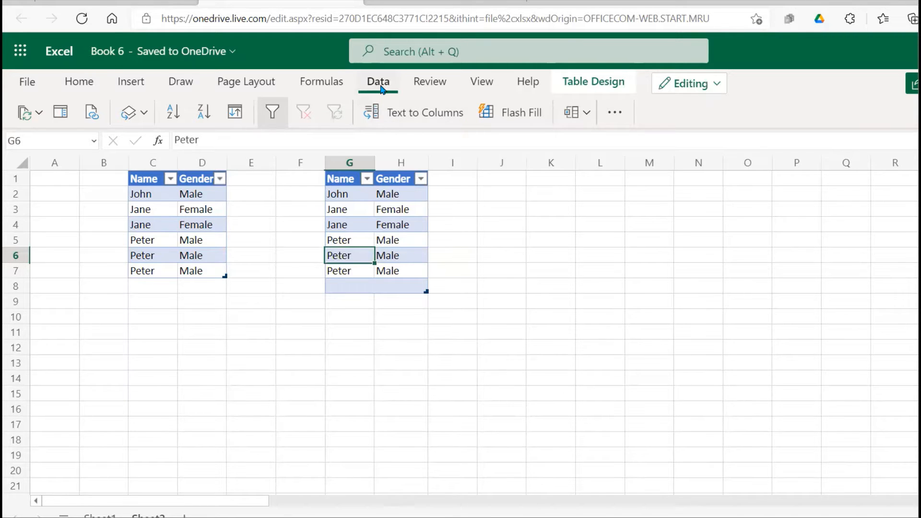
click(616, 112)
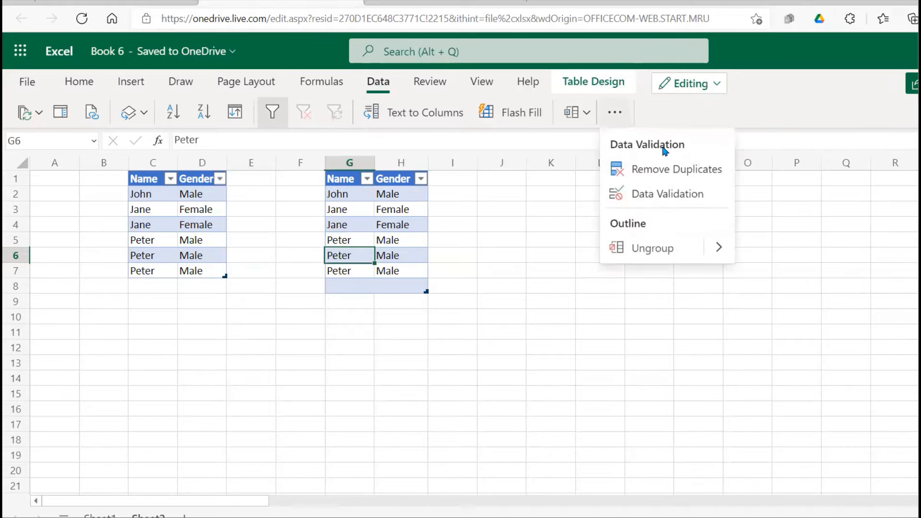
click(653, 171)
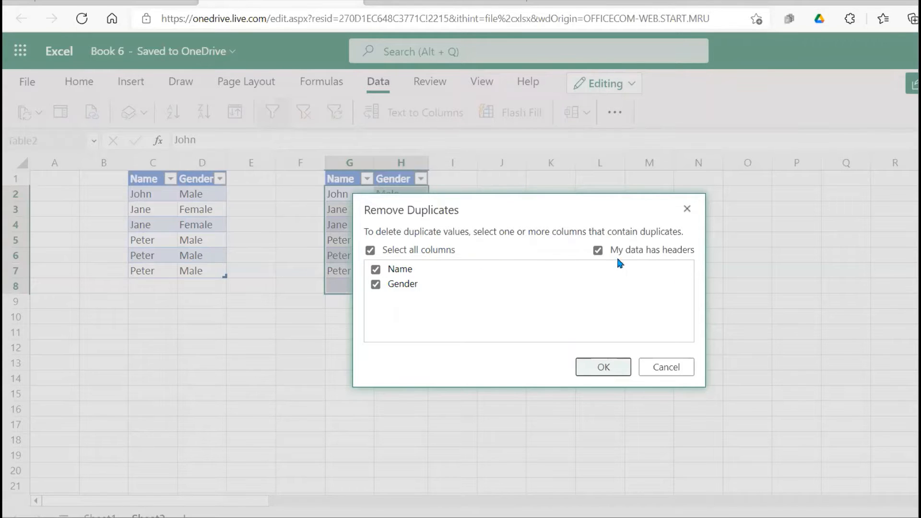
click(603, 368)
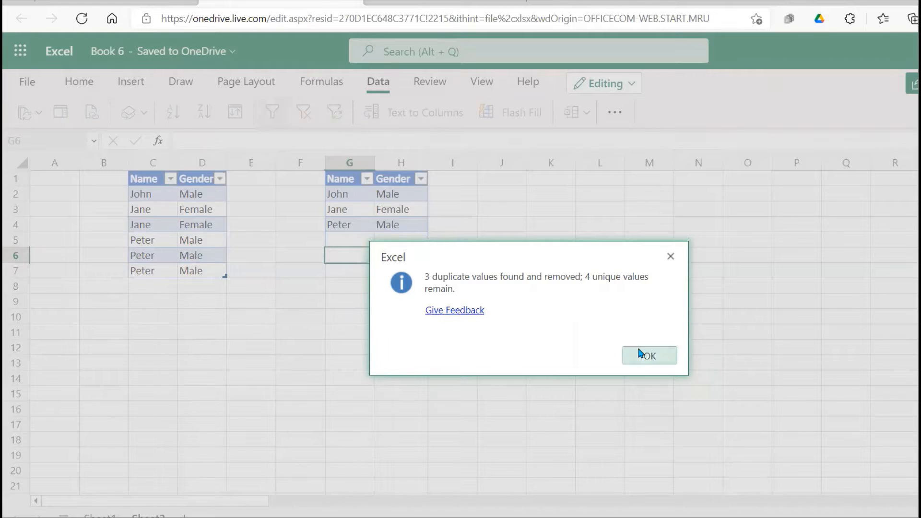
click(644, 361)
click(486, 328)
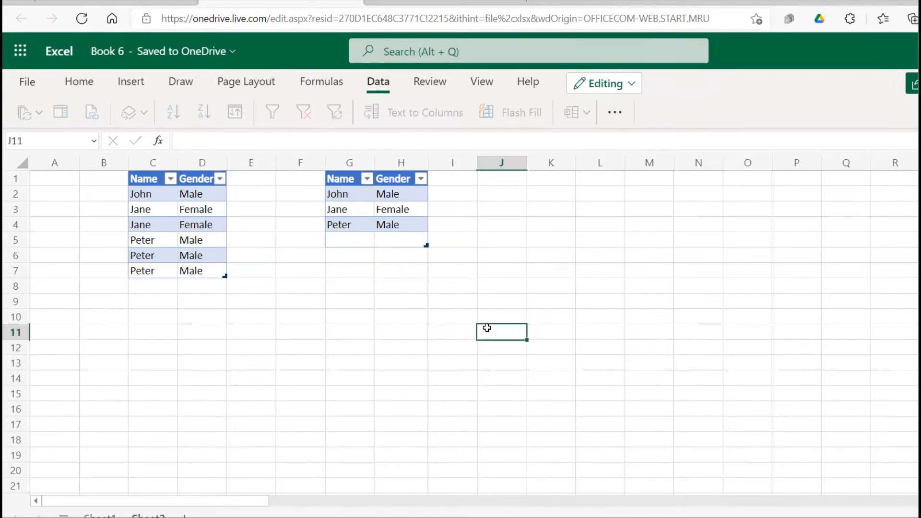
drag(358, 194, 396, 235)
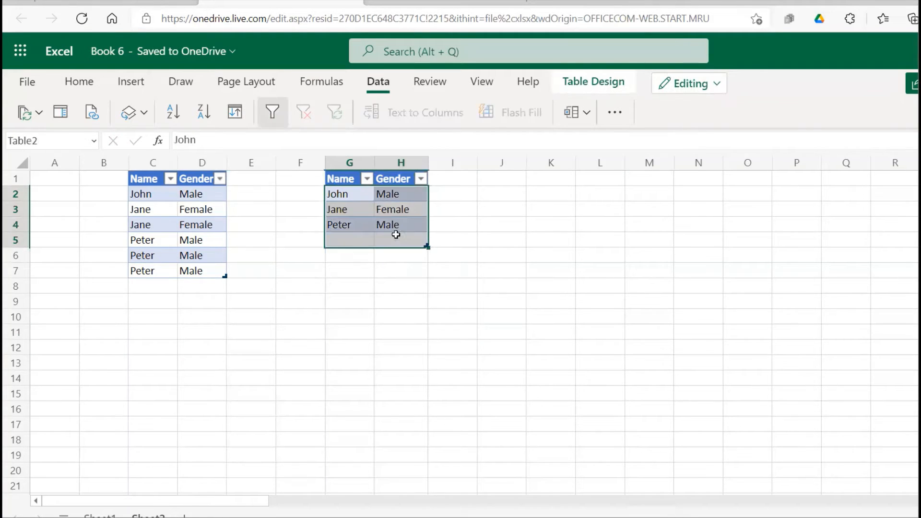
click(454, 229)
drag(190, 193, 197, 269)
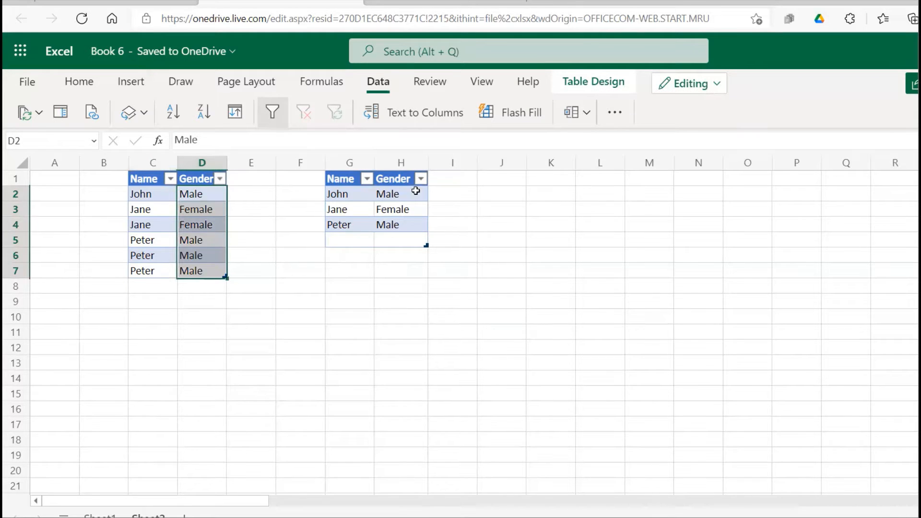
drag(339, 193, 413, 227)
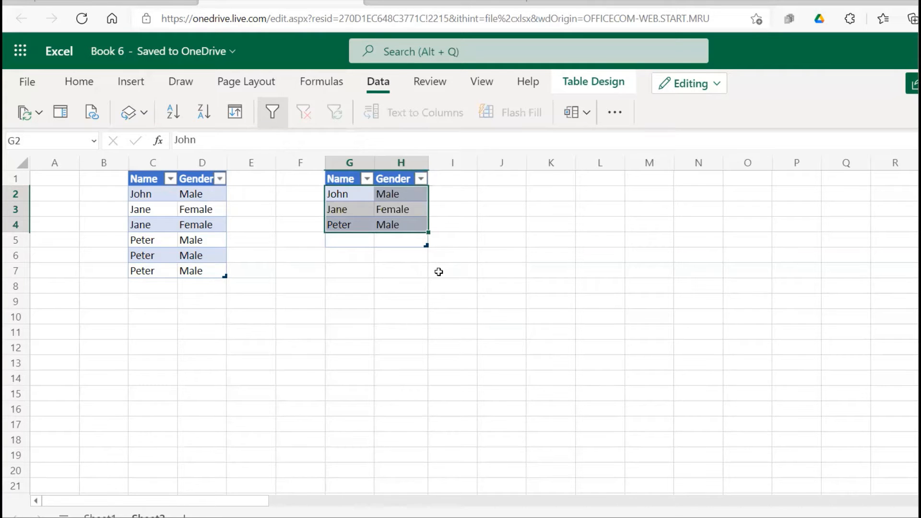
Undo the duplicate removal in the table in columns G:H
key(ctrl+z)
click(508, 234)
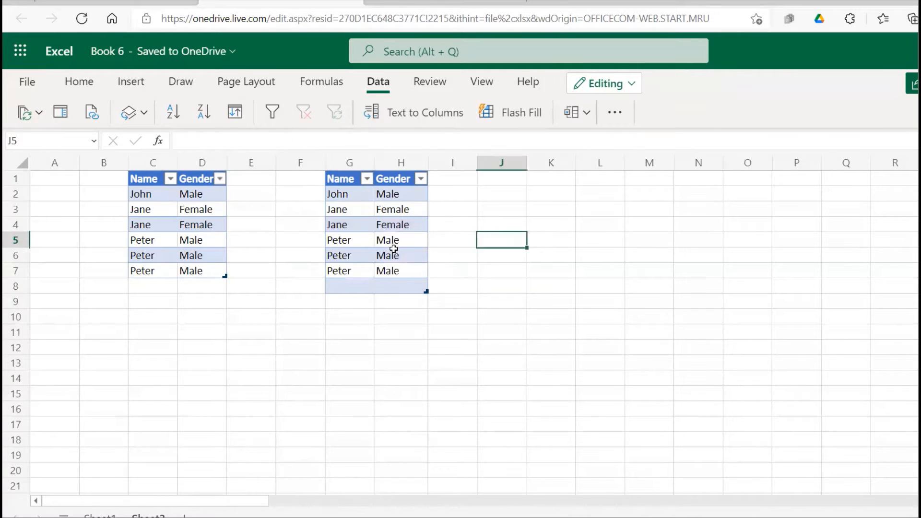
click(393, 250)
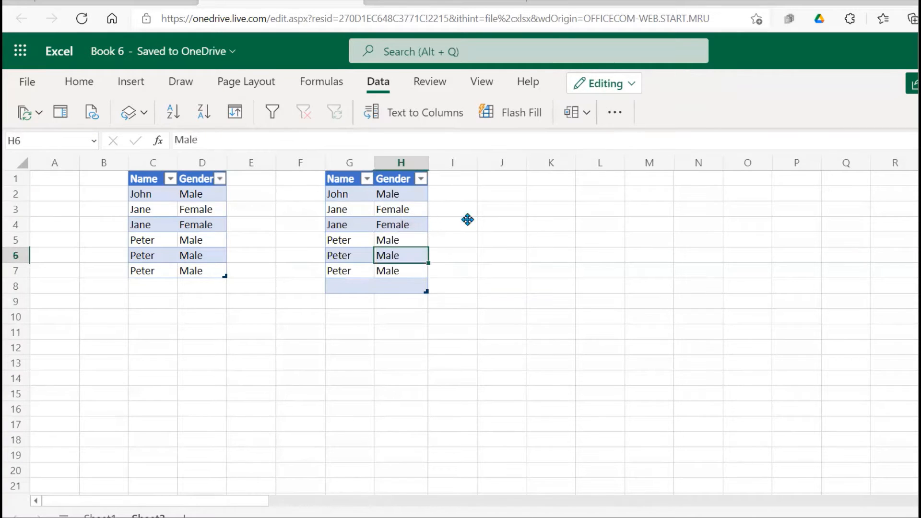
Enter the formula =UNIQUE(G2:H7) in cell J1 to list the distinct name and gender rows
click(504, 186)
text(=uniw)
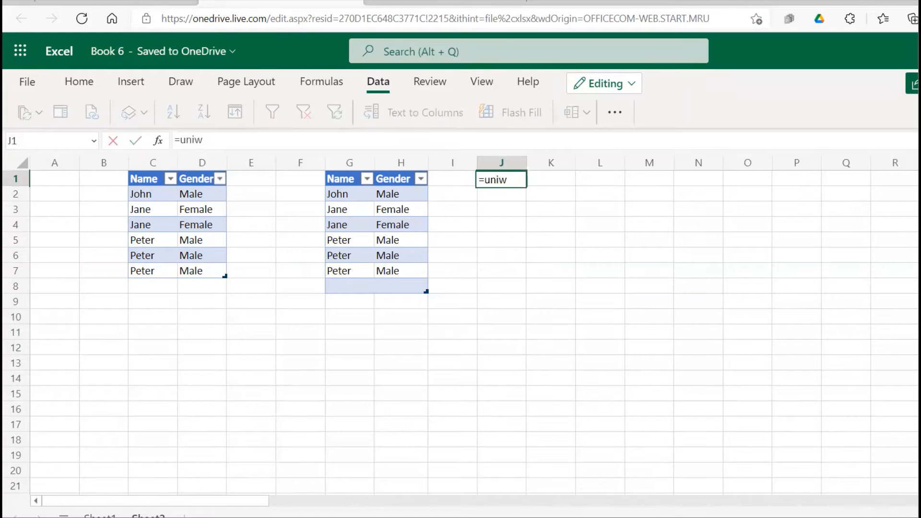
key(BackSpace)
text(que()
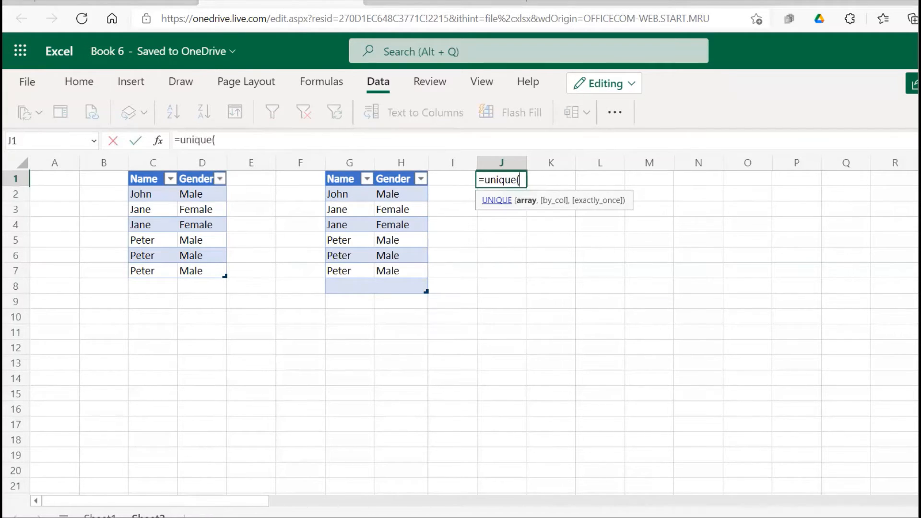
drag(358, 196, 407, 275)
text())
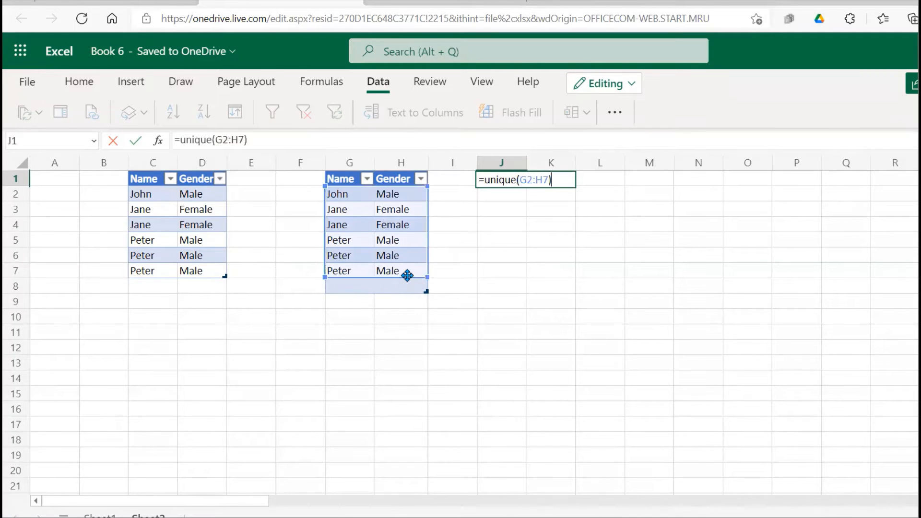
key(Return)
click(555, 318)
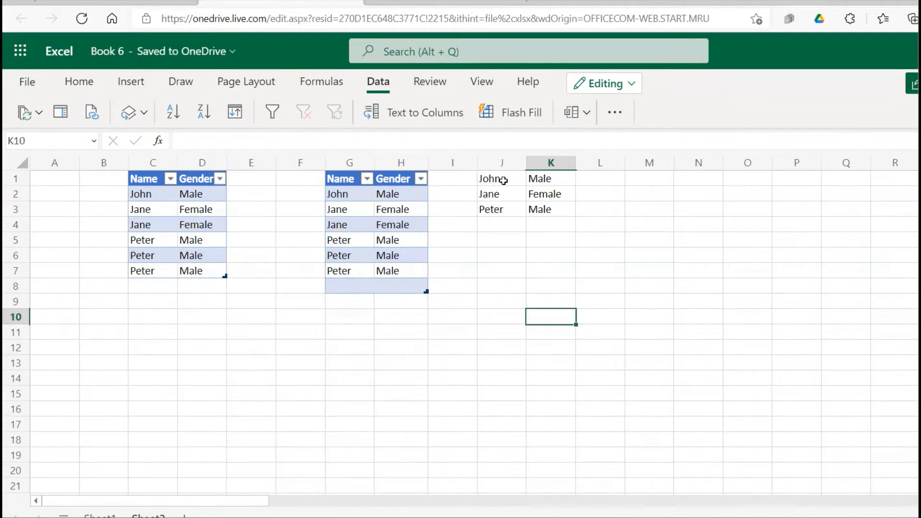
drag(504, 180, 542, 209)
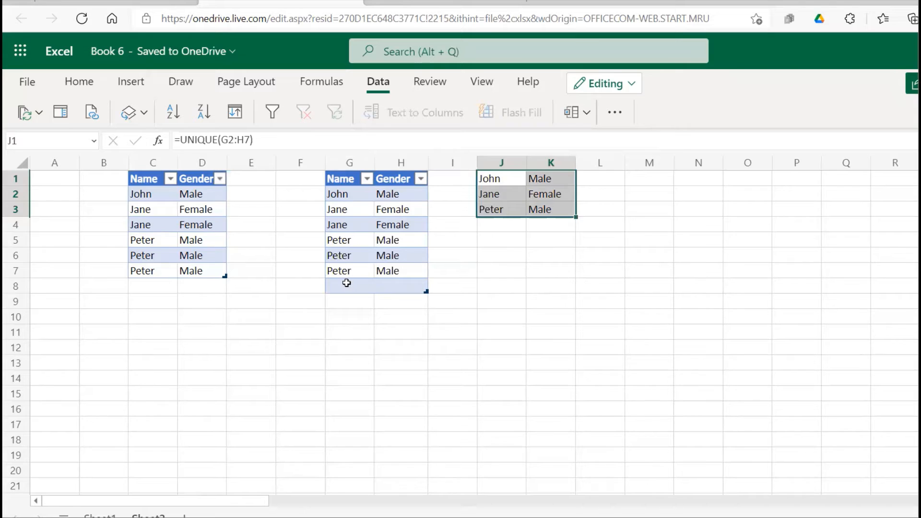
Fill row 8 of the table in columns G:H with a new first name and the gender Males
click(345, 283)
text(Jame)
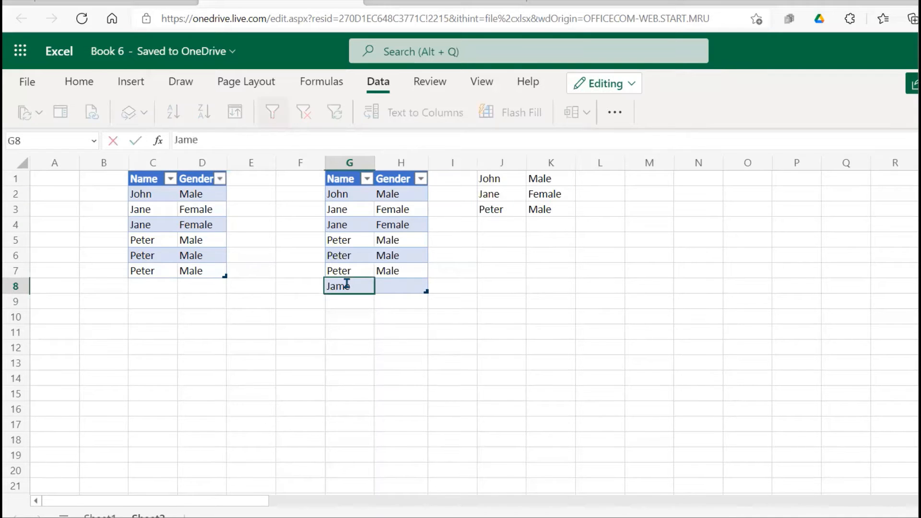
text(s)
click(397, 285)
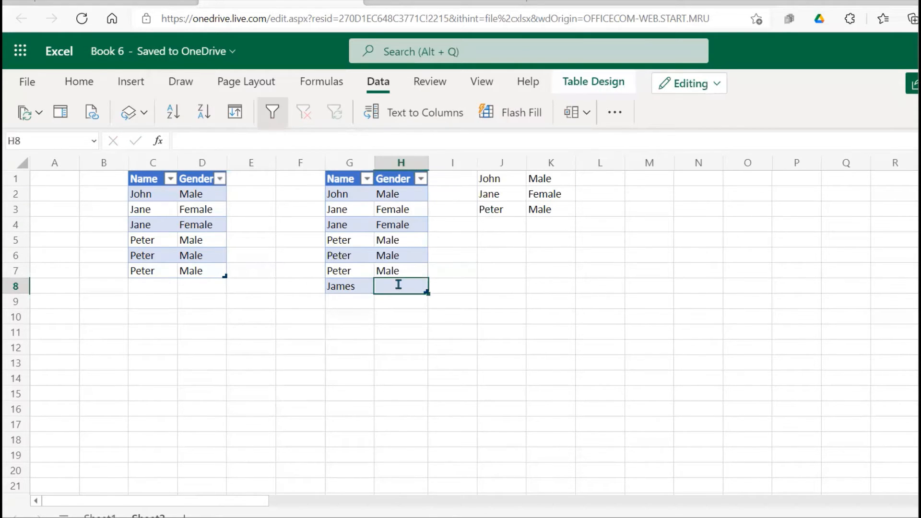
text(Maels)
key(BackSpace)
key(BackSpace)
key(BackSpace)
text(le)
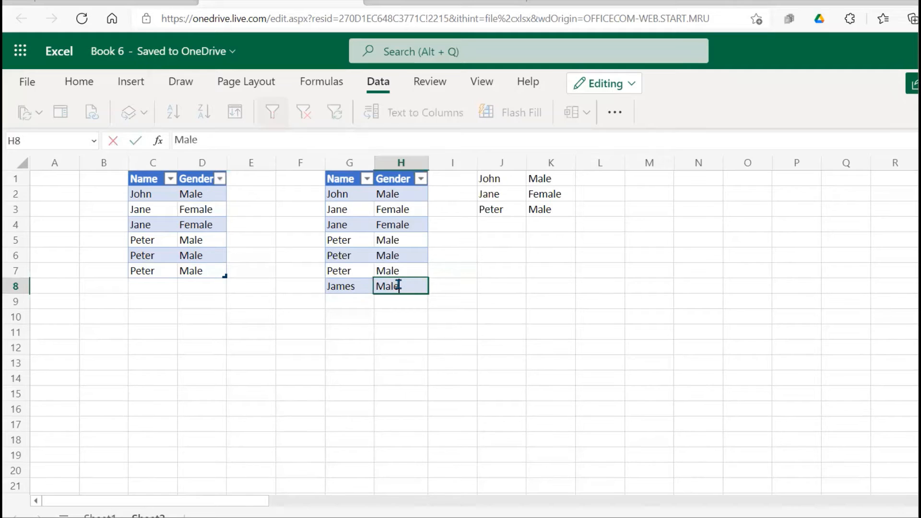
text(s)
click(457, 282)
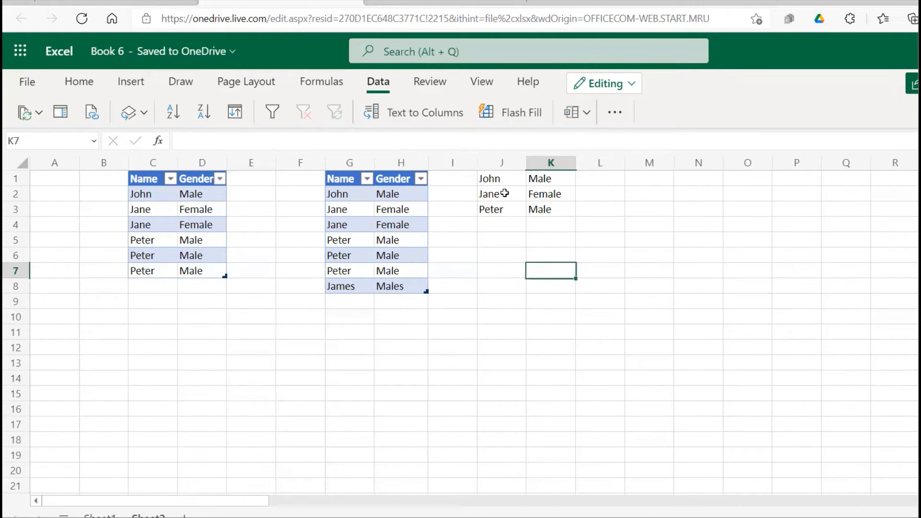
Extend the UNIQUE formula's range in J1 to G2:H8 so it includes the added row
click(495, 178)
double_click(494, 178)
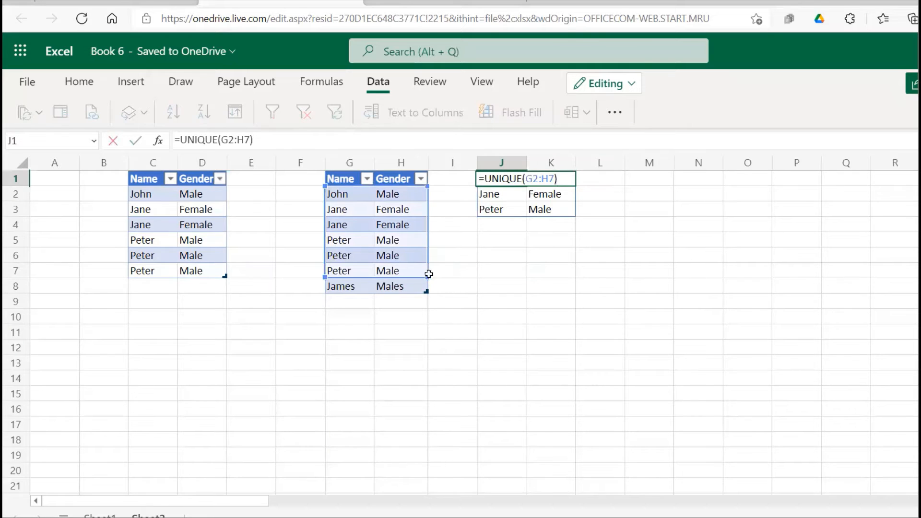
drag(427, 277, 426, 288)
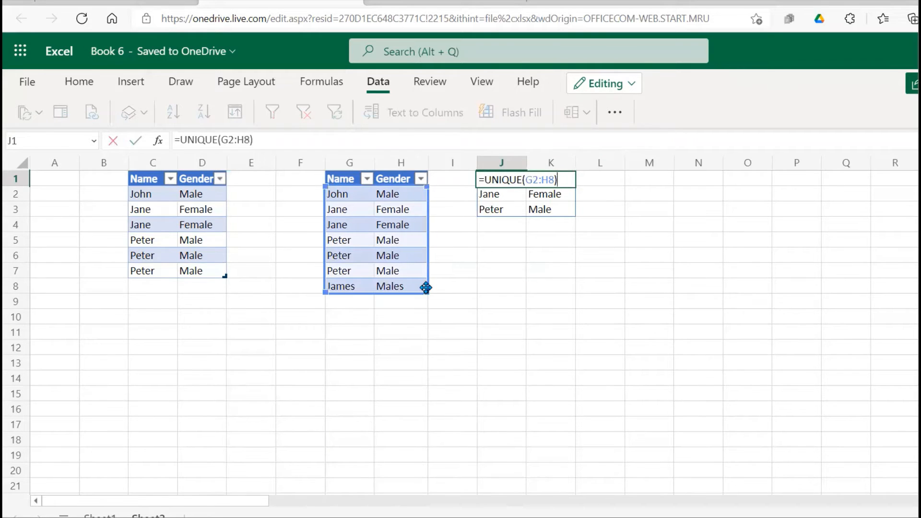
key(Return)
click(535, 297)
drag(494, 226, 554, 221)
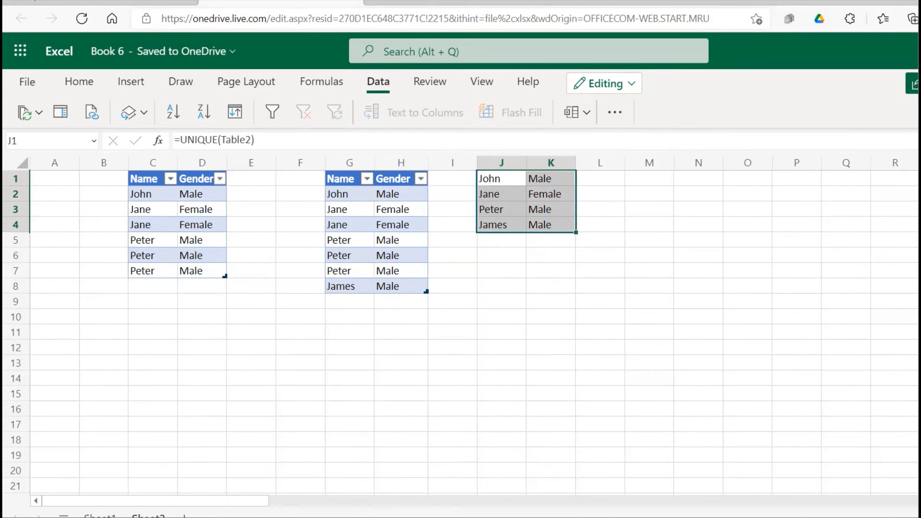
Switch to the desktop Excel workbook and open Advanced Filter for the Name and Gender list in F1:G7
click(471, 510)
drag(259, 167, 300, 242)
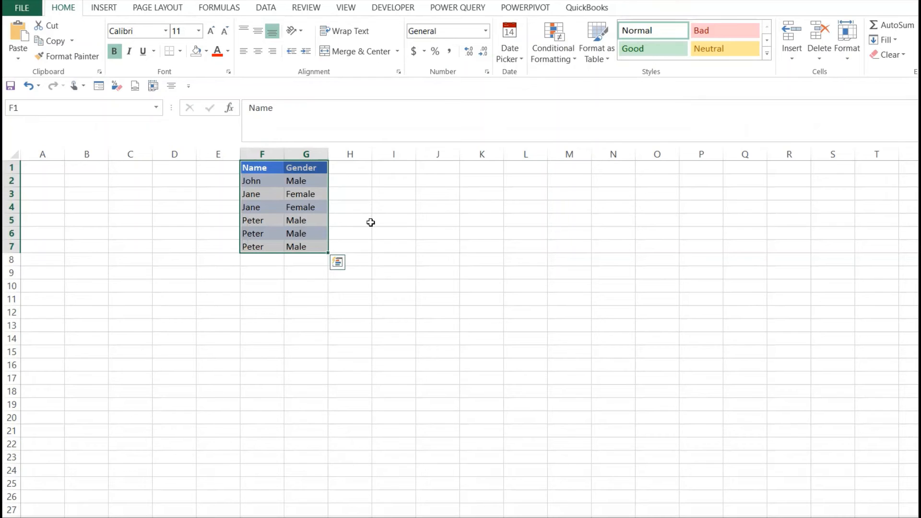
click(275, 8)
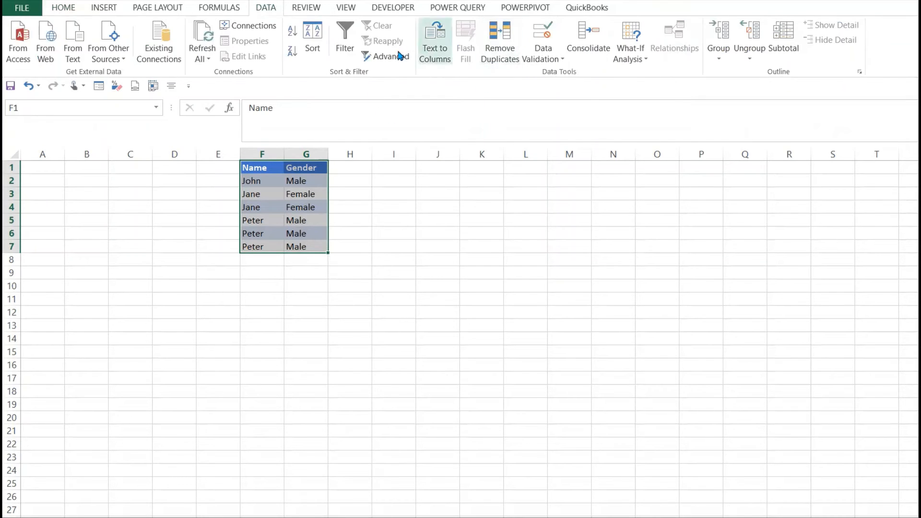
click(384, 58)
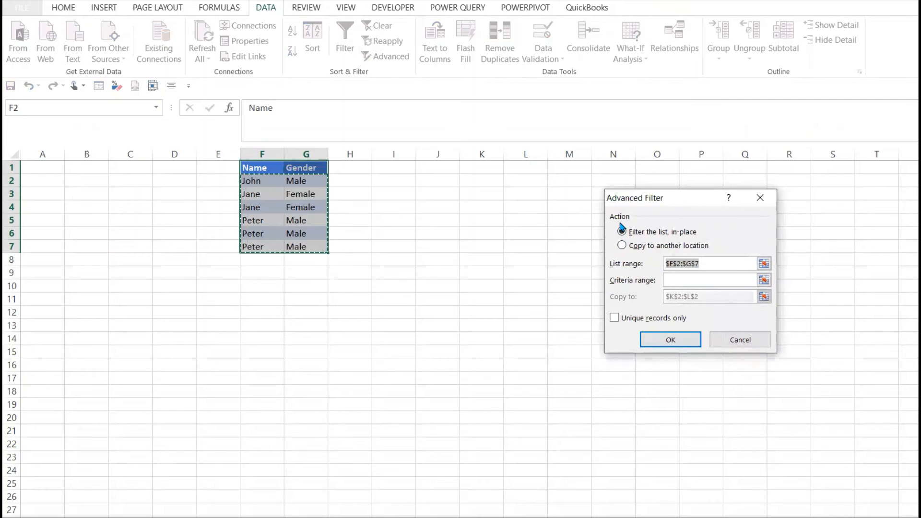
Run the advanced filter on F2:G7, copying unique records only to another location starting at J2
click(622, 244)
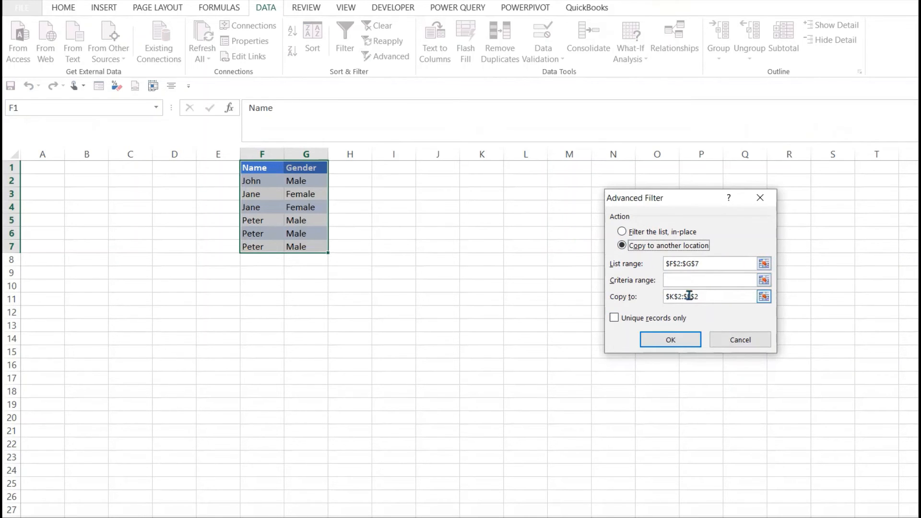
drag(707, 296, 656, 296)
key(BackSpace)
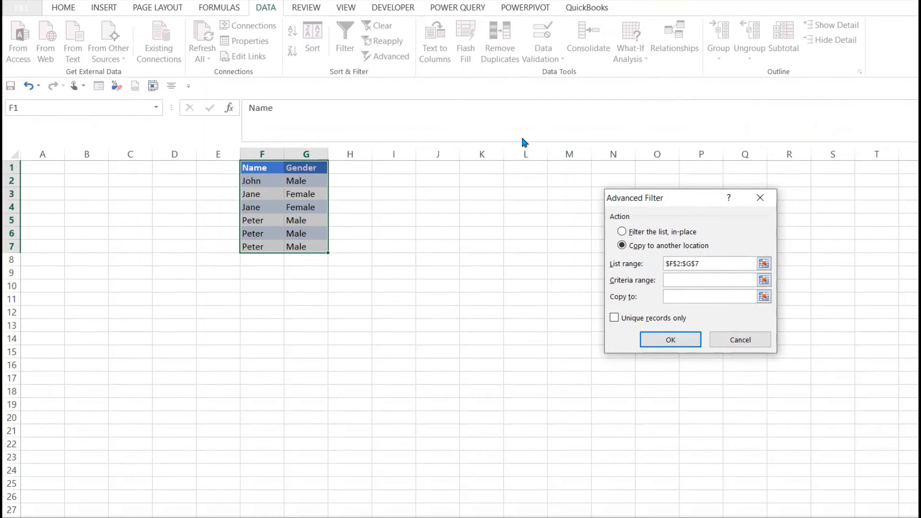
click(437, 181)
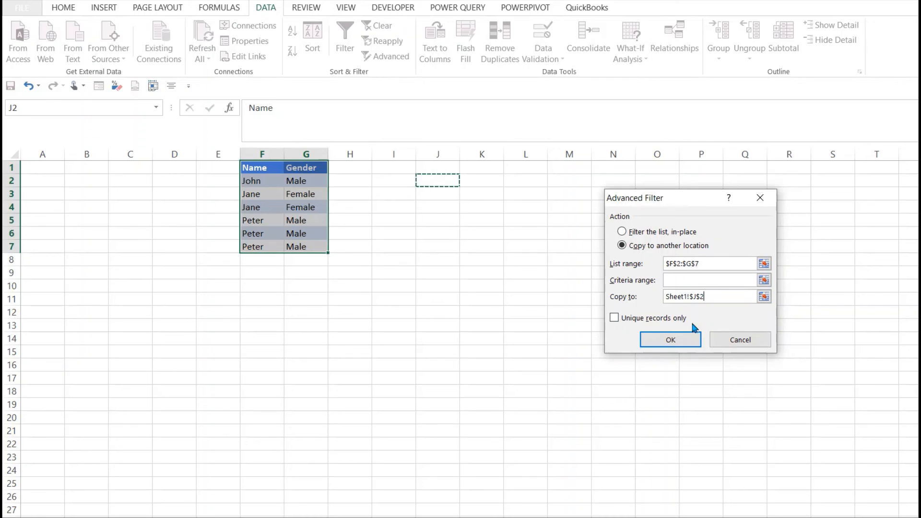
click(611, 317)
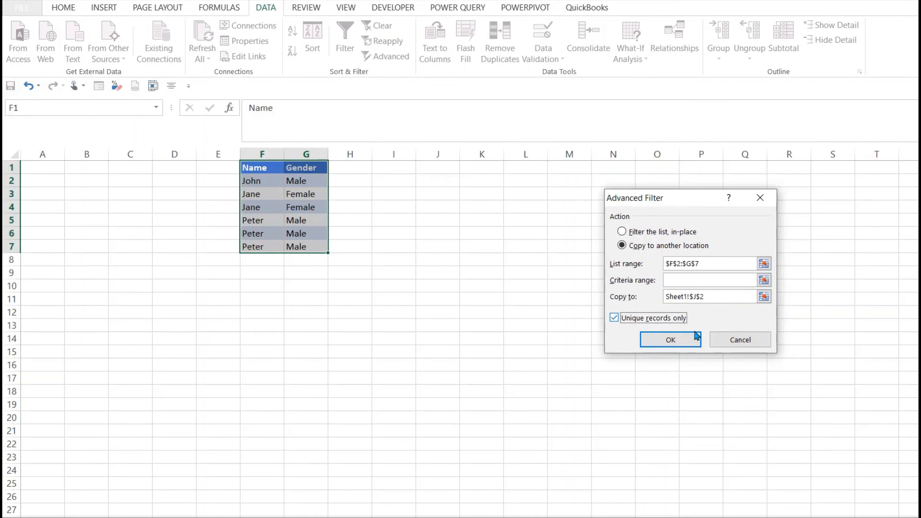
click(678, 337)
click(499, 305)
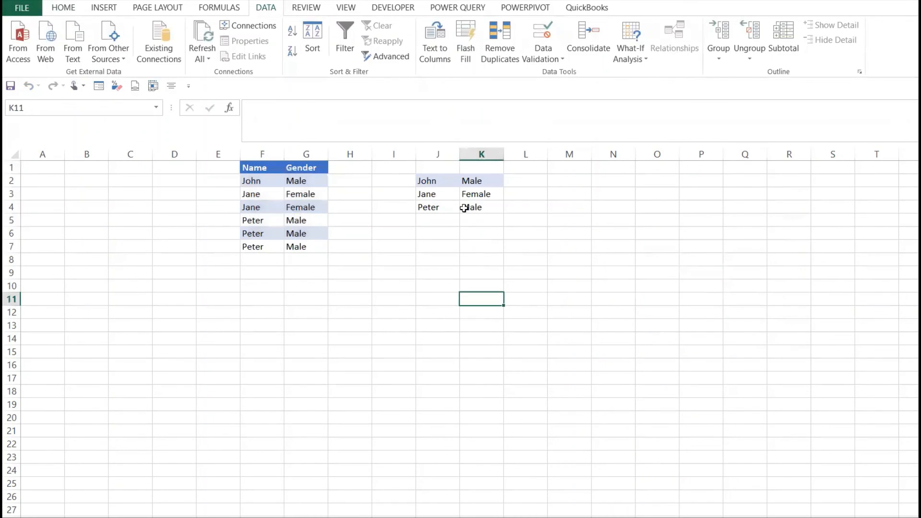
drag(435, 177, 483, 205)
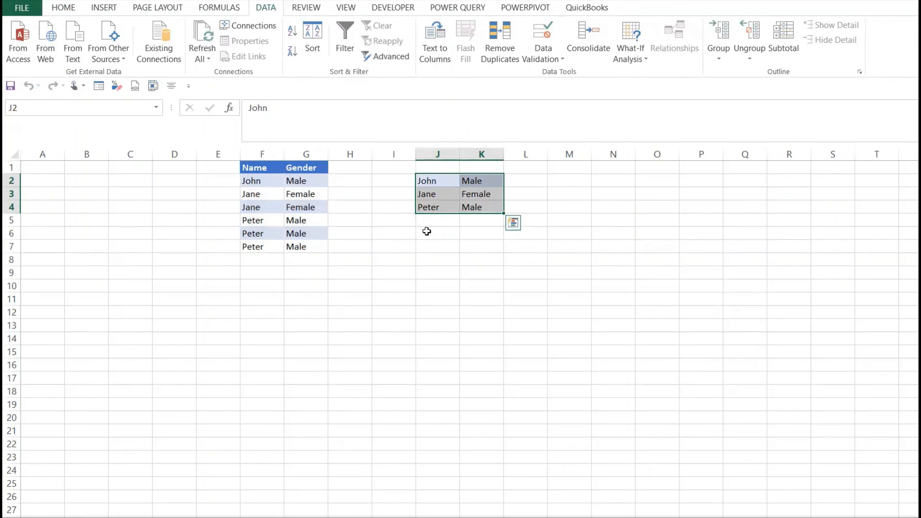